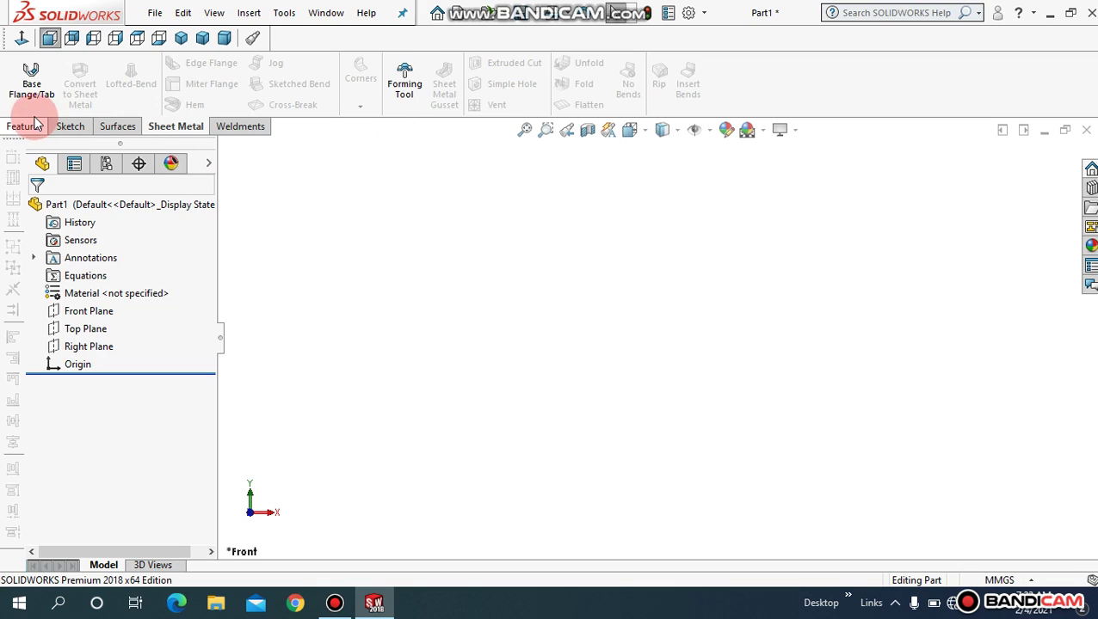
Start a Base Flange and draw a center rectangle on the Front Plane.
click(28, 83)
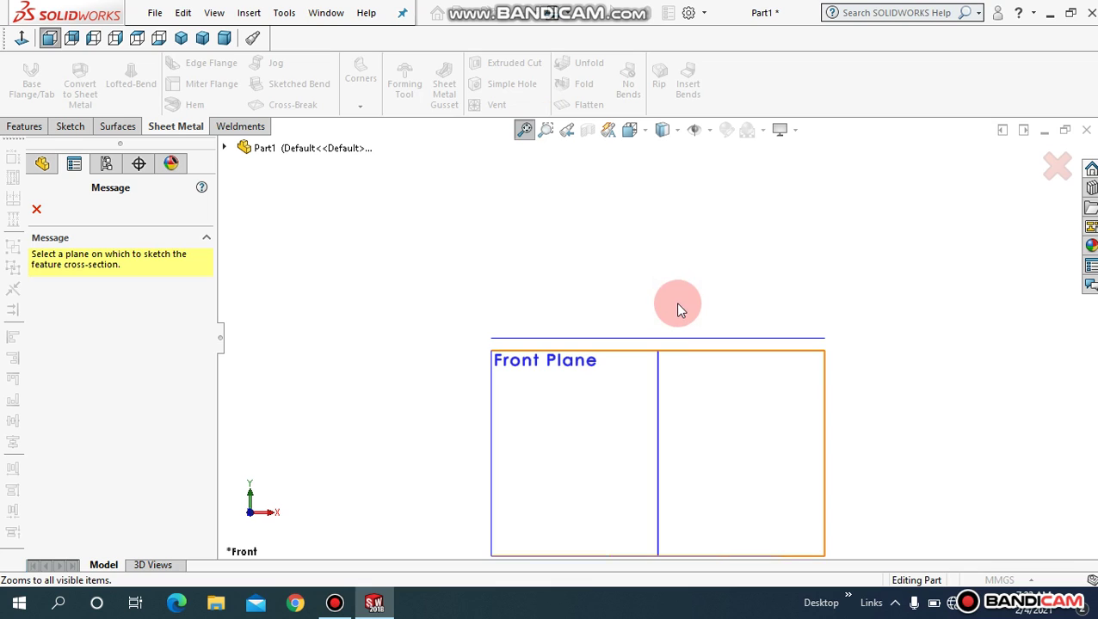
middle_drag(676, 335, 656, 332)
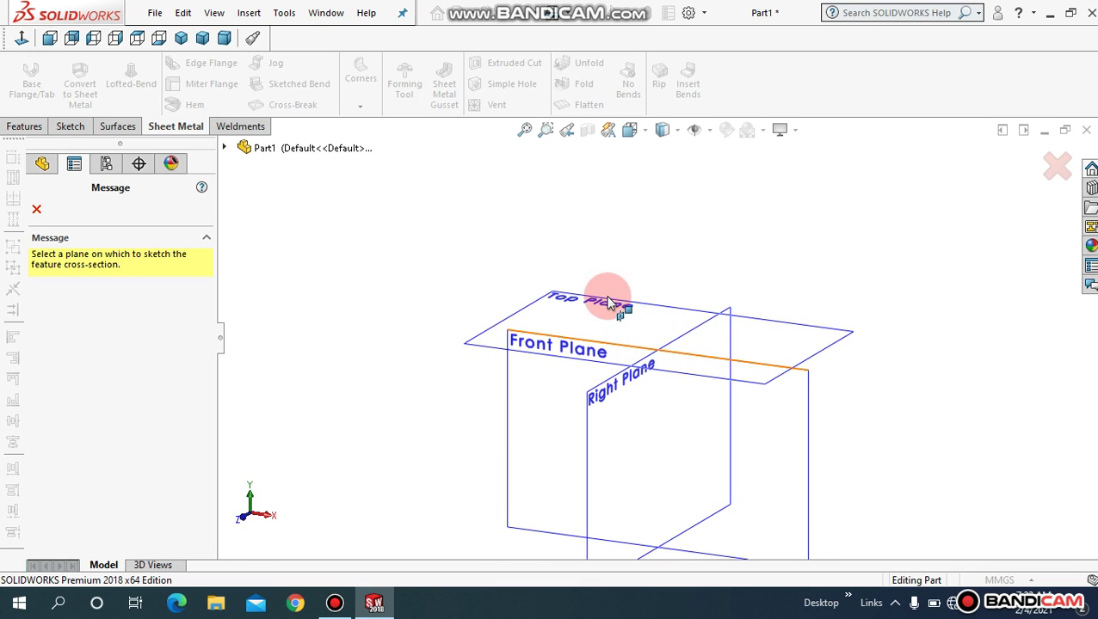
click(570, 346)
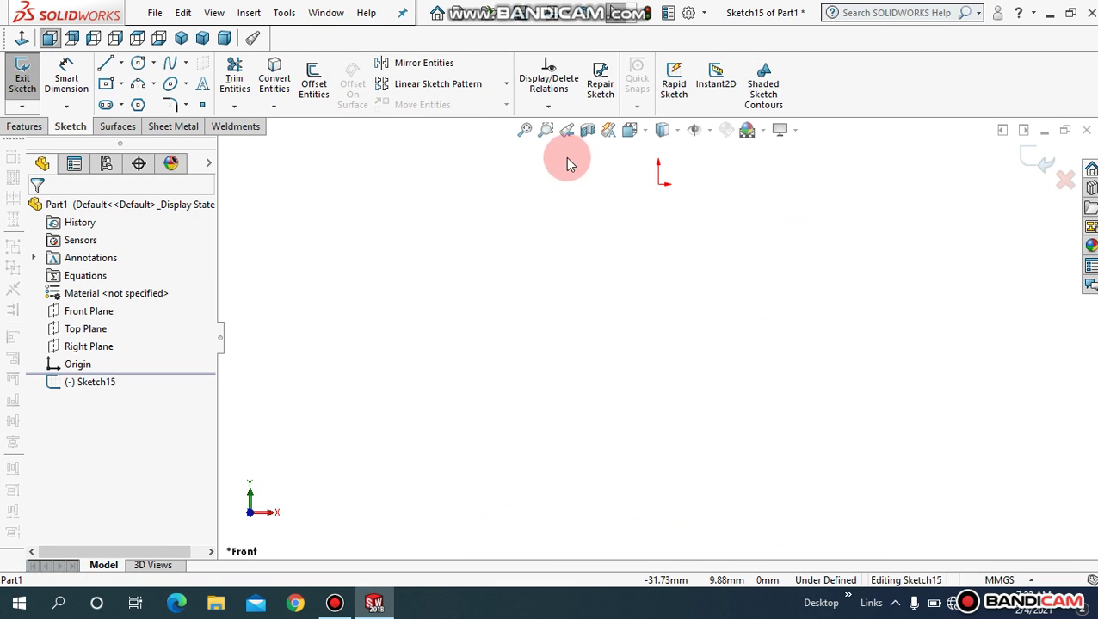
click(105, 83)
click(673, 354)
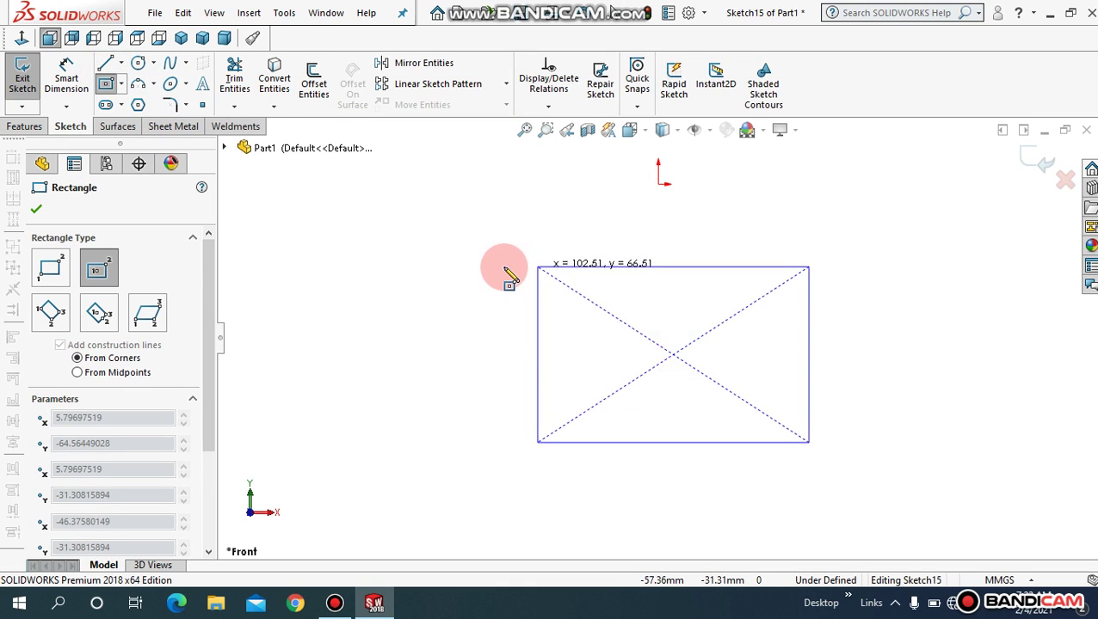
click(473, 242)
Dimension the rectangle 200 mm wide by 150 mm high and exit the sketch.
click(66, 75)
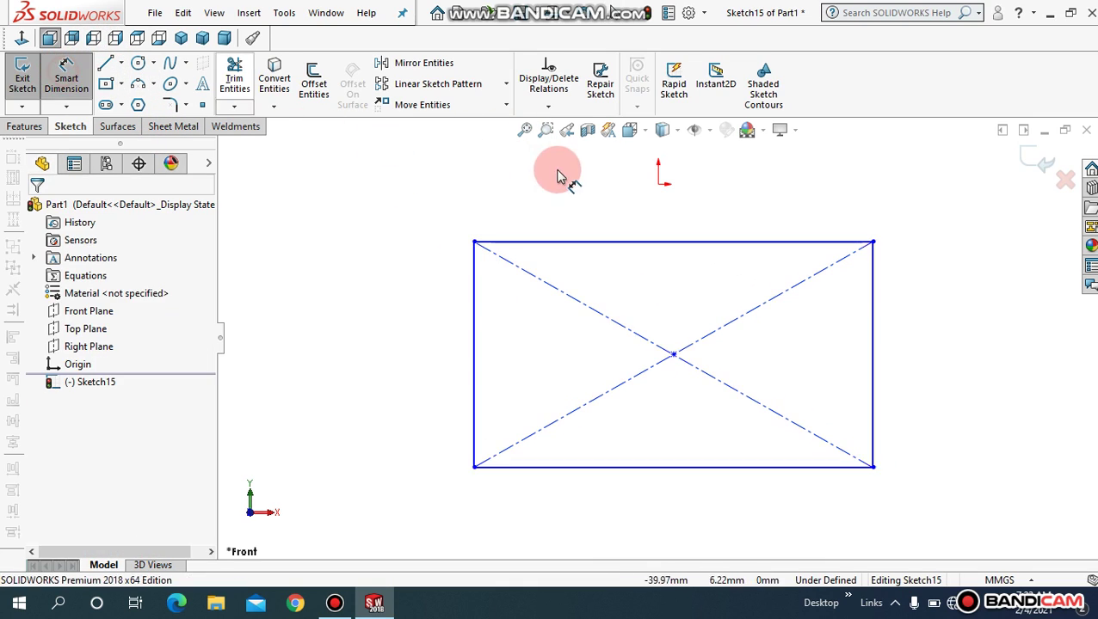
click(648, 234)
click(650, 227)
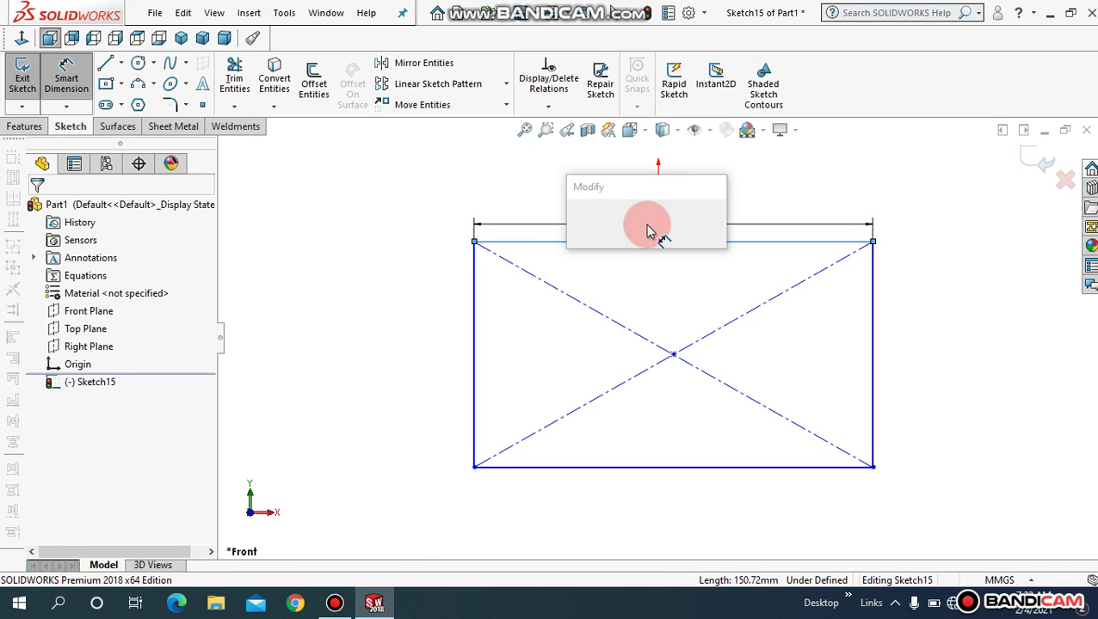
text(200)
key(Return)
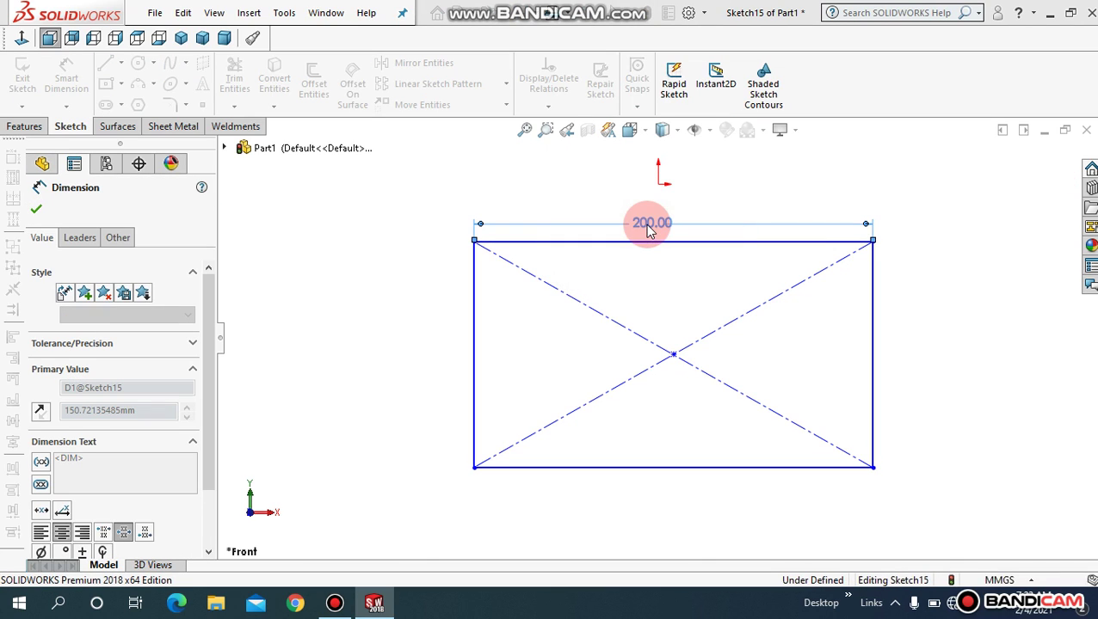
click(472, 335)
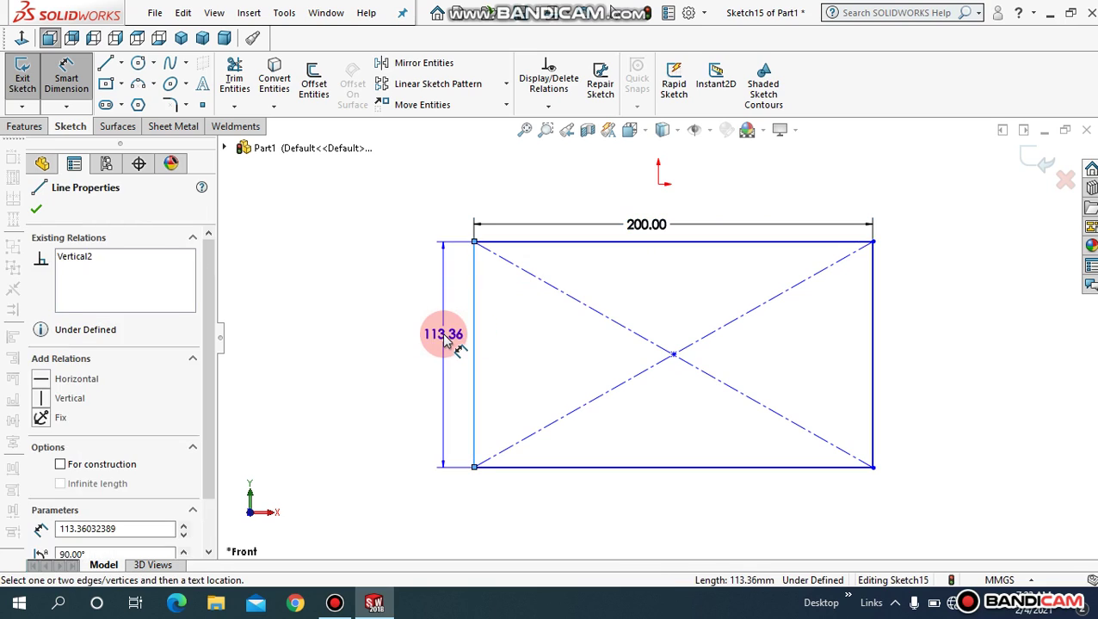
click(444, 337)
text(150)
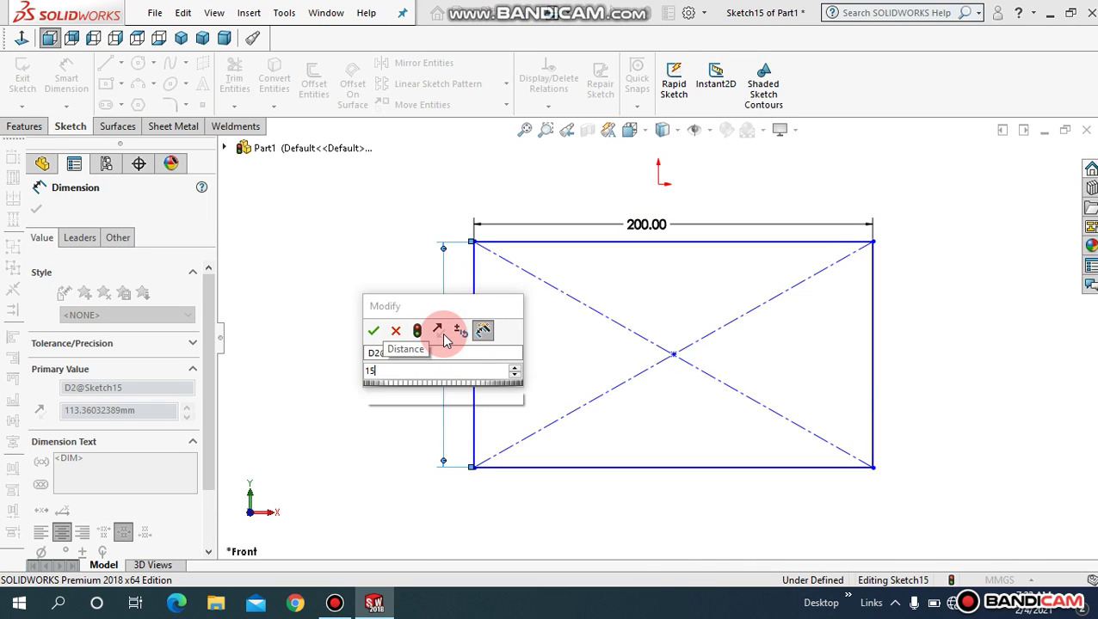
key(Return)
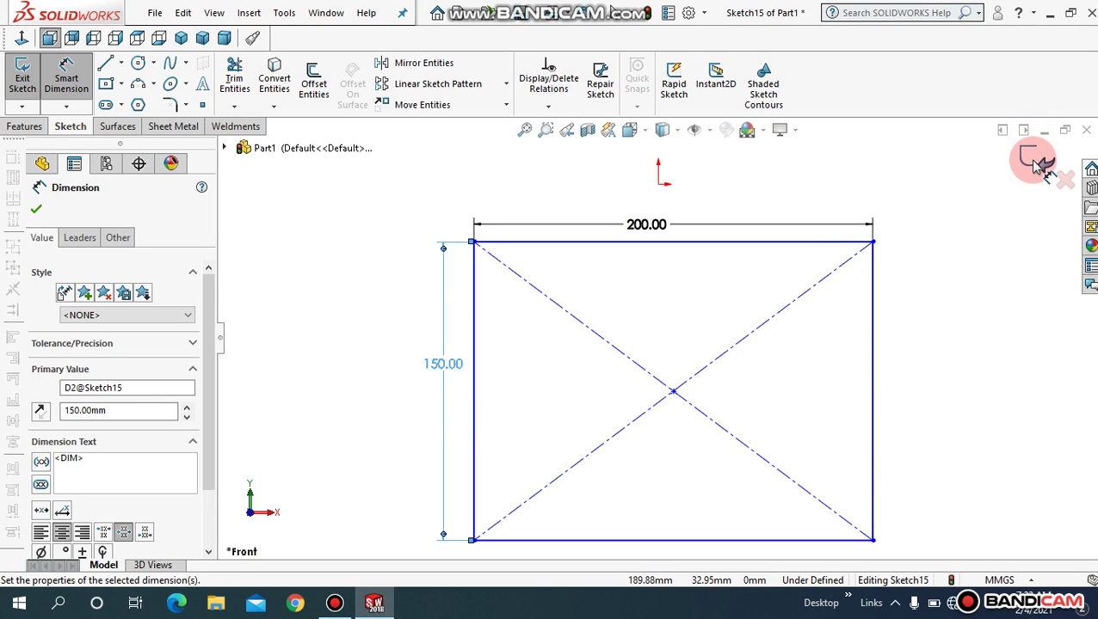
click(1035, 159)
click(1035, 159)
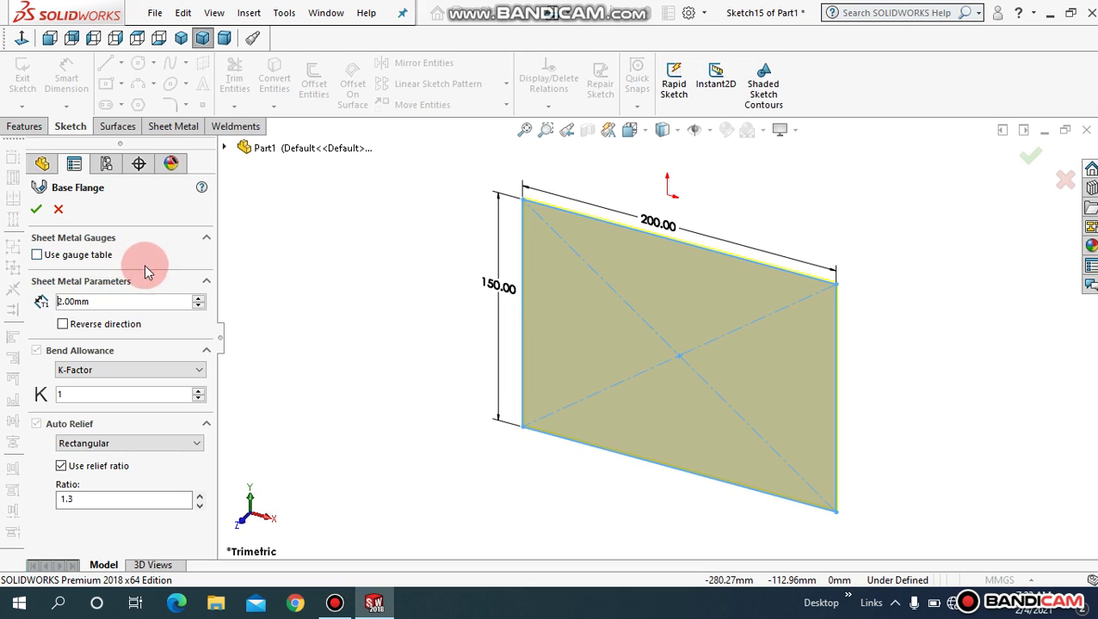
double_click(114, 301)
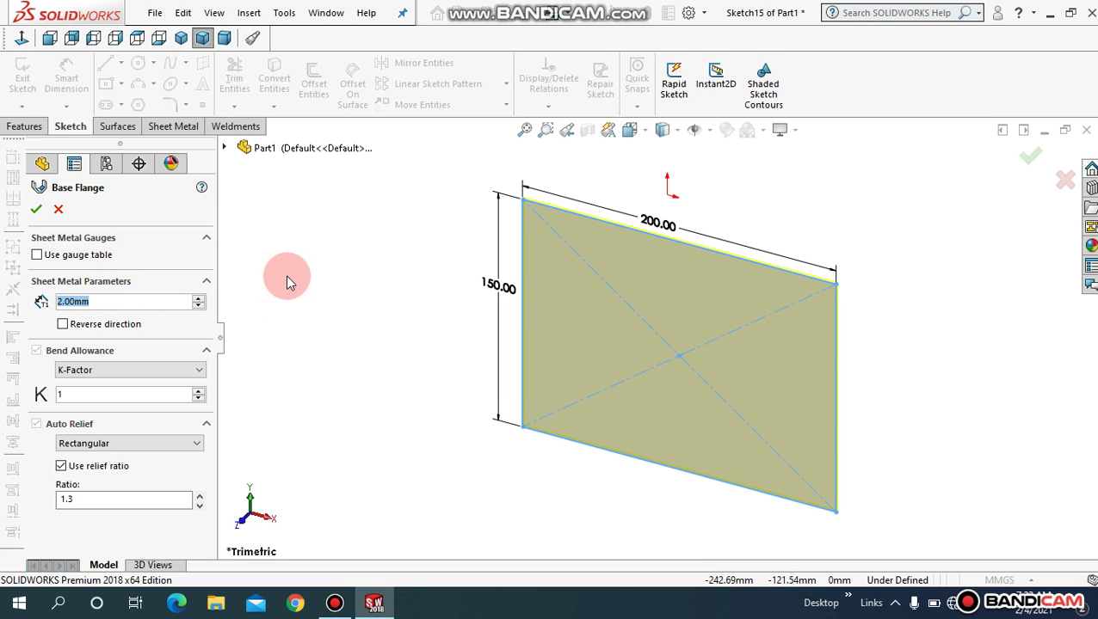
text(12)
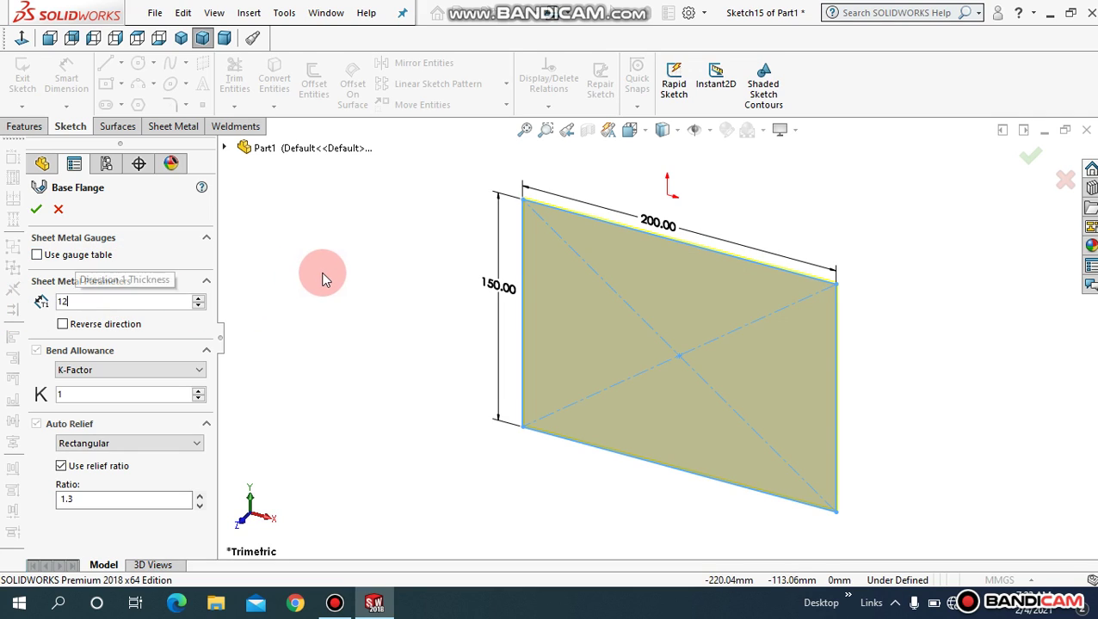
key(Return)
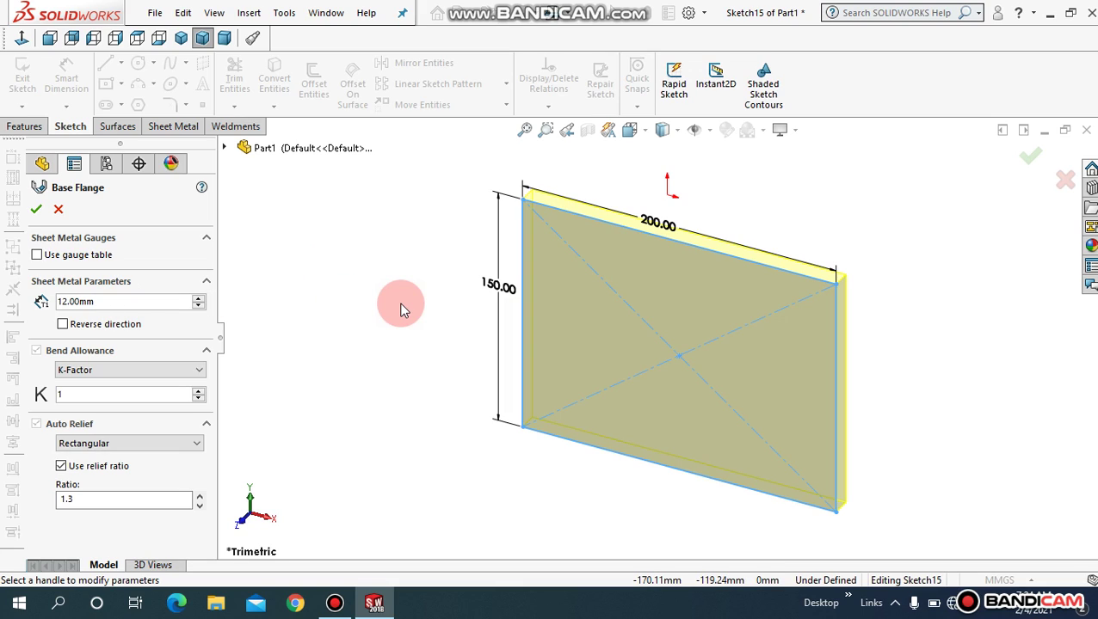
drag(120, 302, 45, 301)
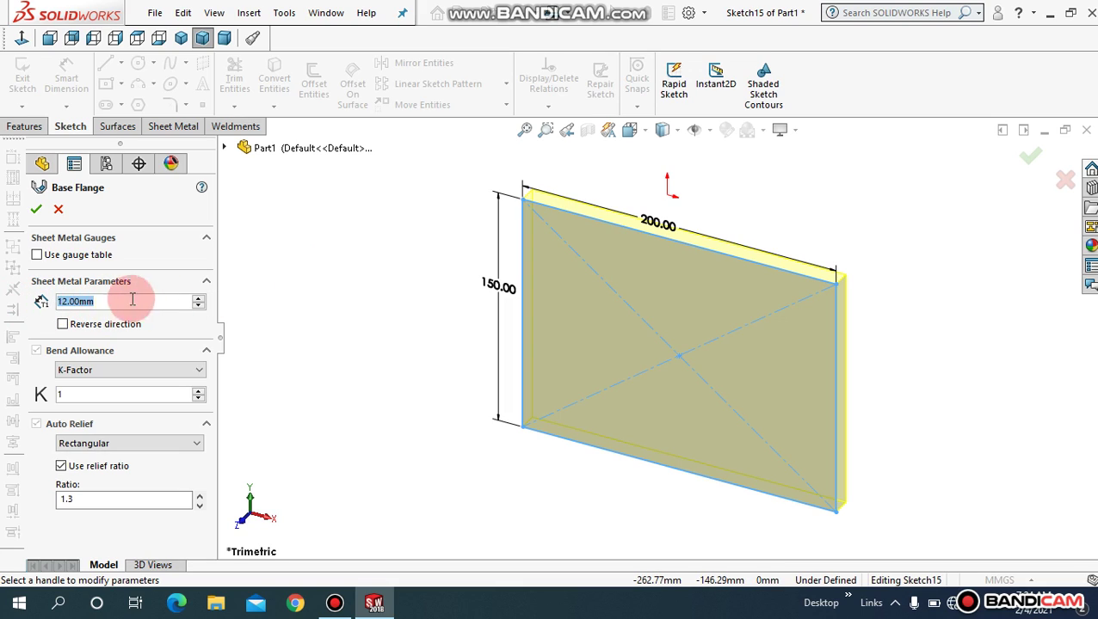
text(2)
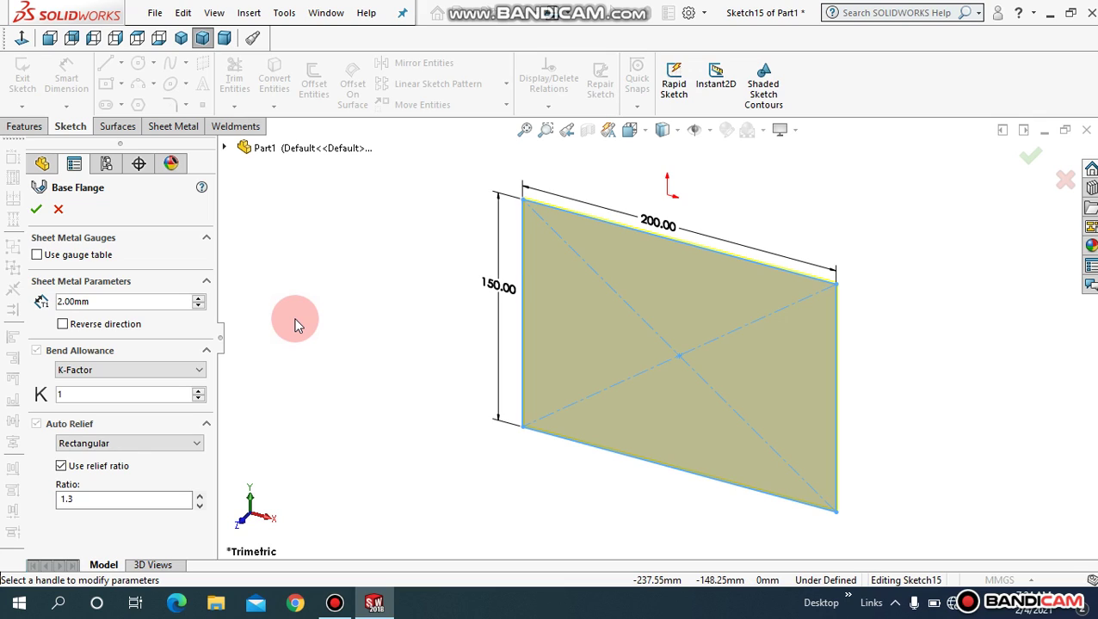
click(62, 326)
Keep the original flange direction and K-Factor as the bend allowance method.
click(62, 326)
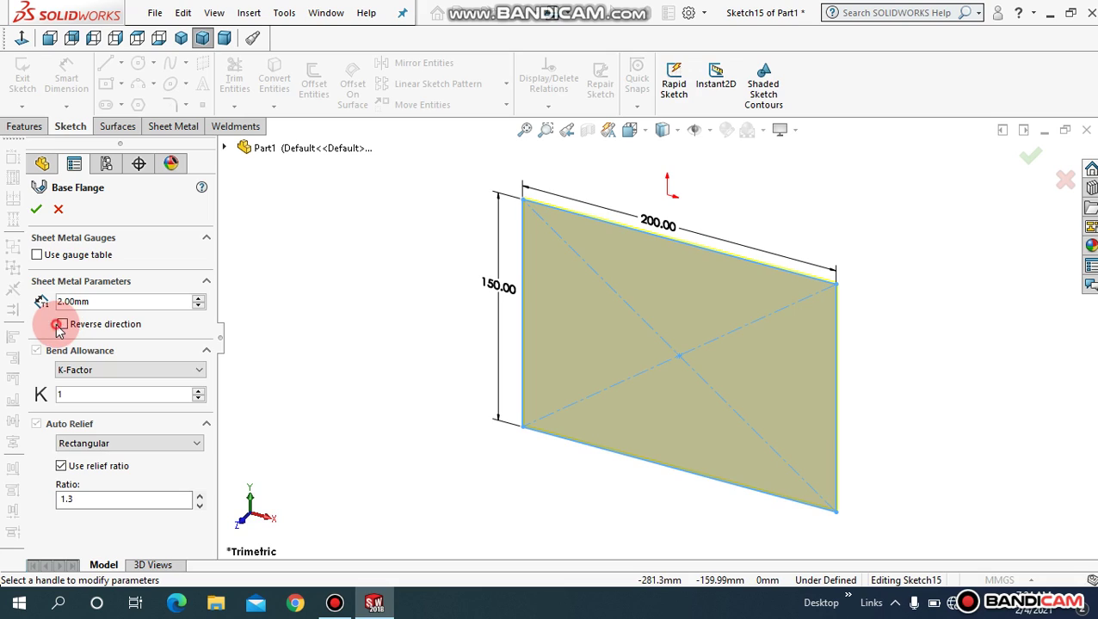
click(63, 326)
click(63, 326)
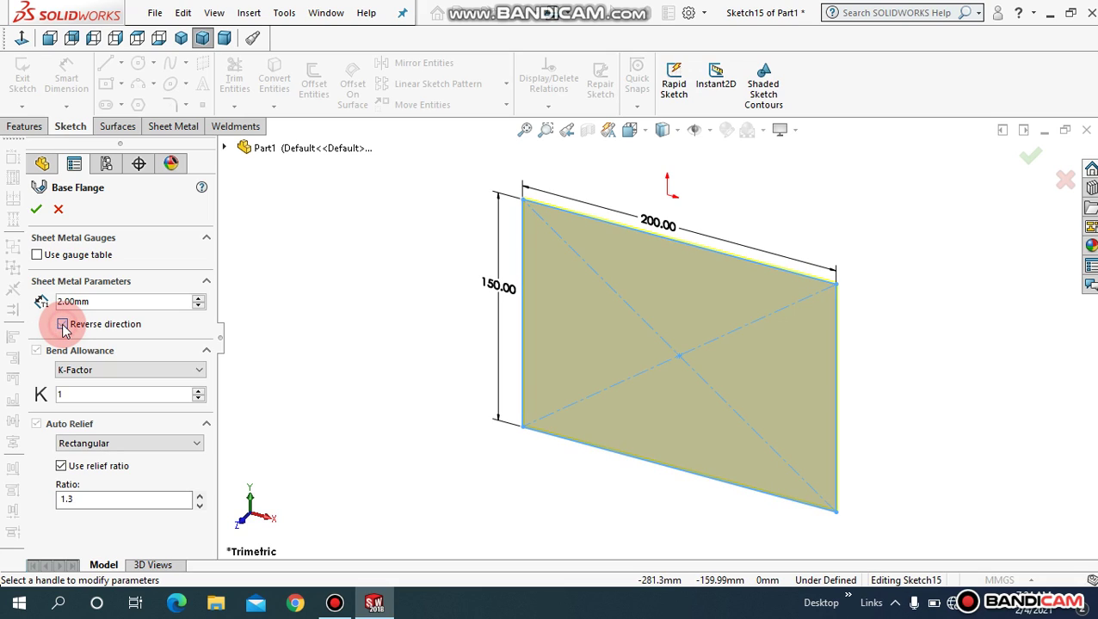
click(96, 370)
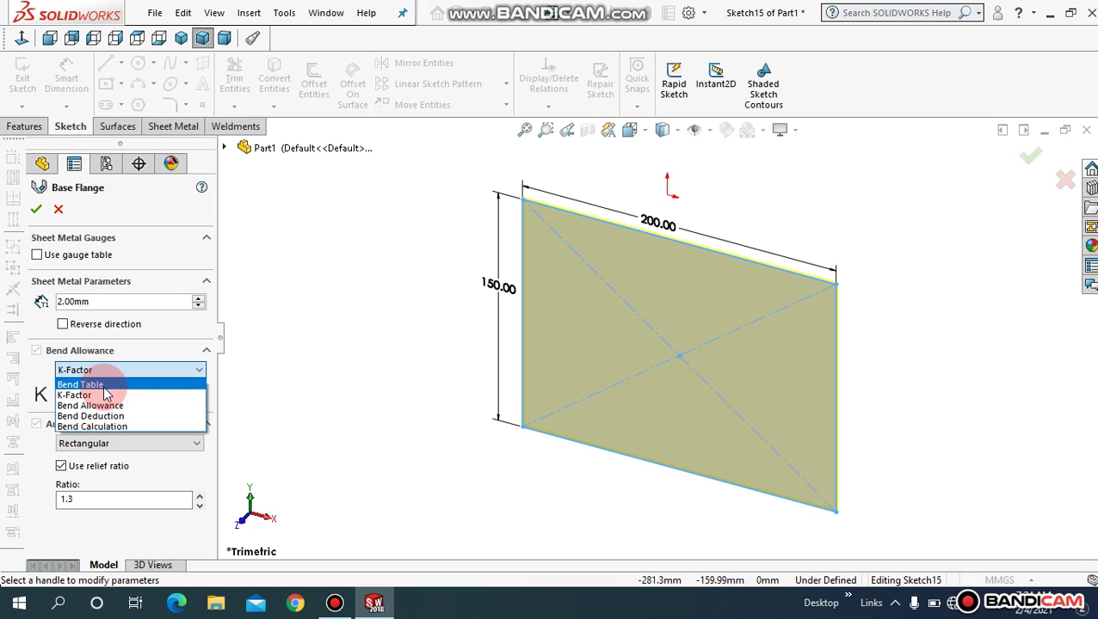
click(99, 395)
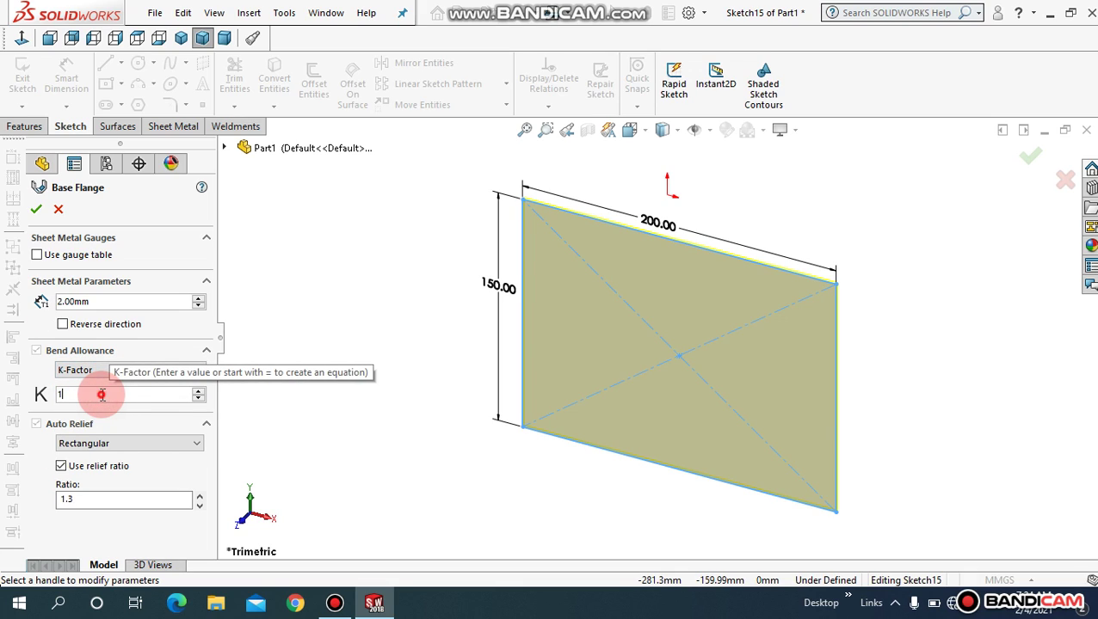
click(41, 395)
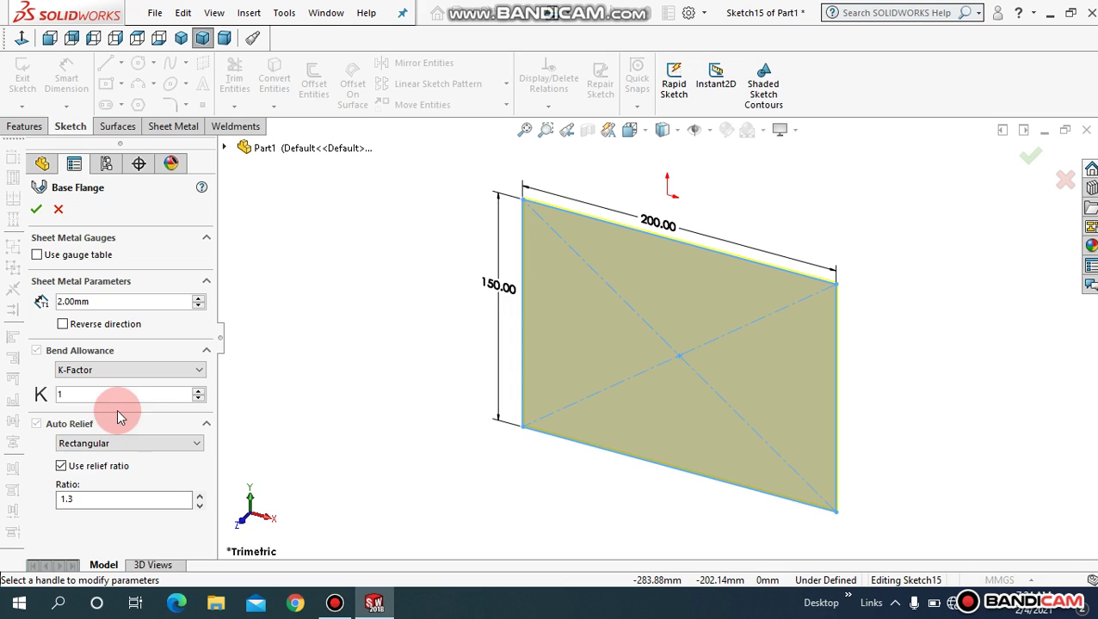
Try the Rectangular, Tear and Obround auto relief types.
click(109, 445)
click(38, 420)
click(101, 443)
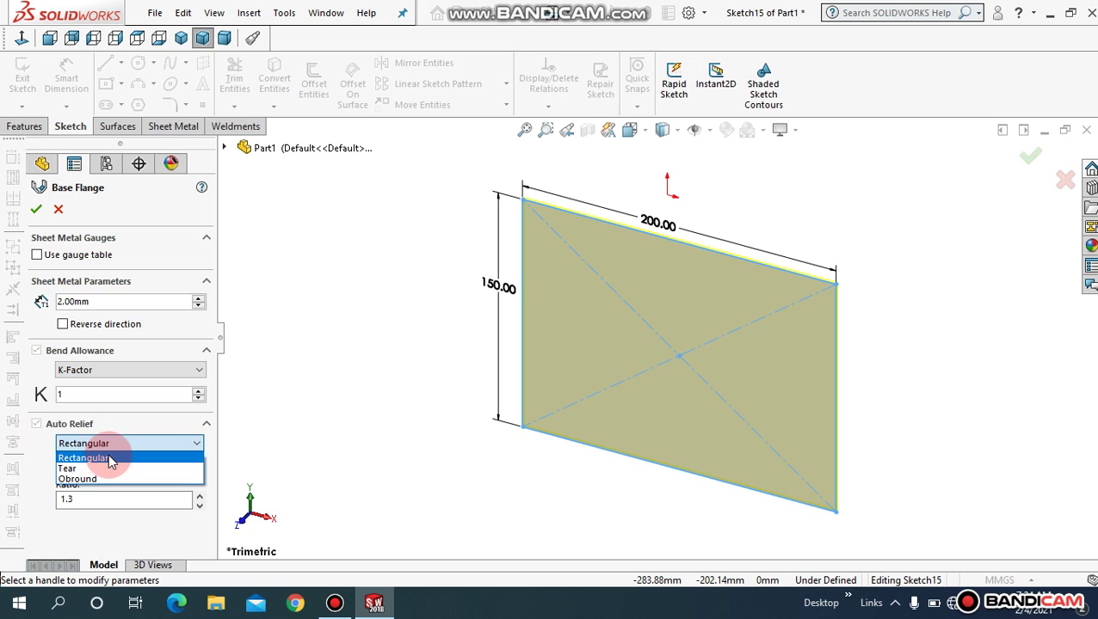
click(105, 449)
click(108, 444)
click(109, 469)
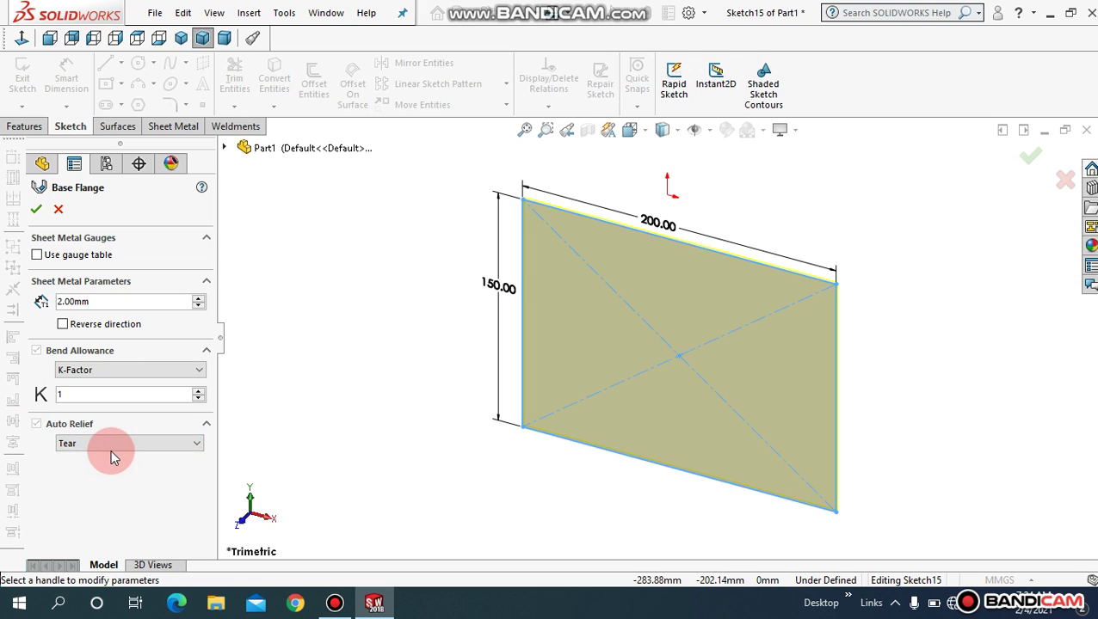
click(109, 446)
click(113, 480)
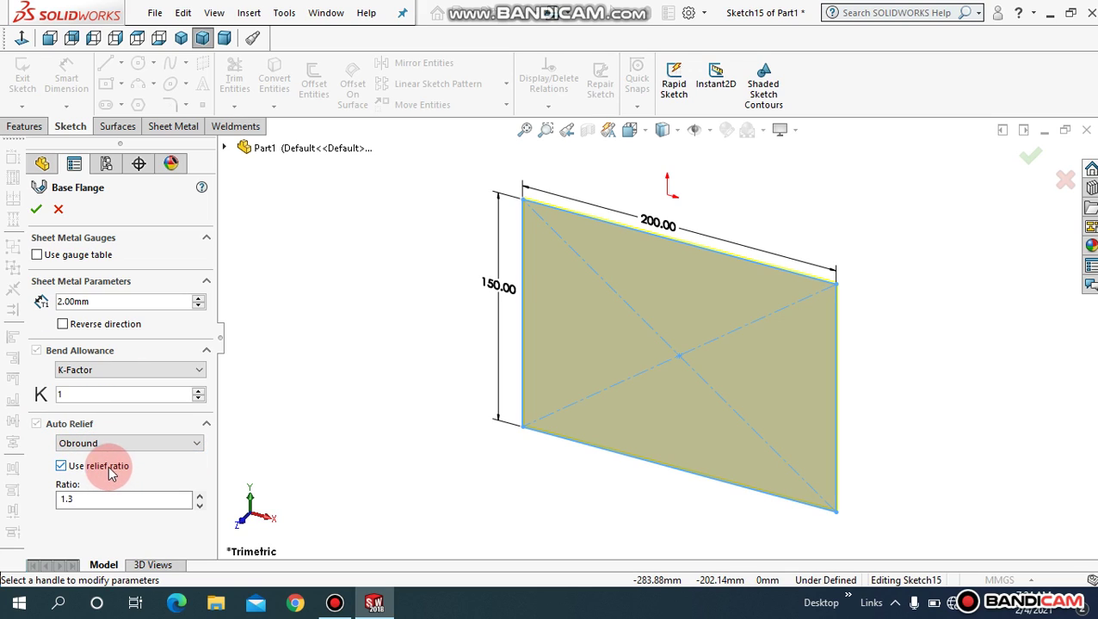
Choose Rectangular relief with ratio 1.4 and accept the base flange.
click(97, 444)
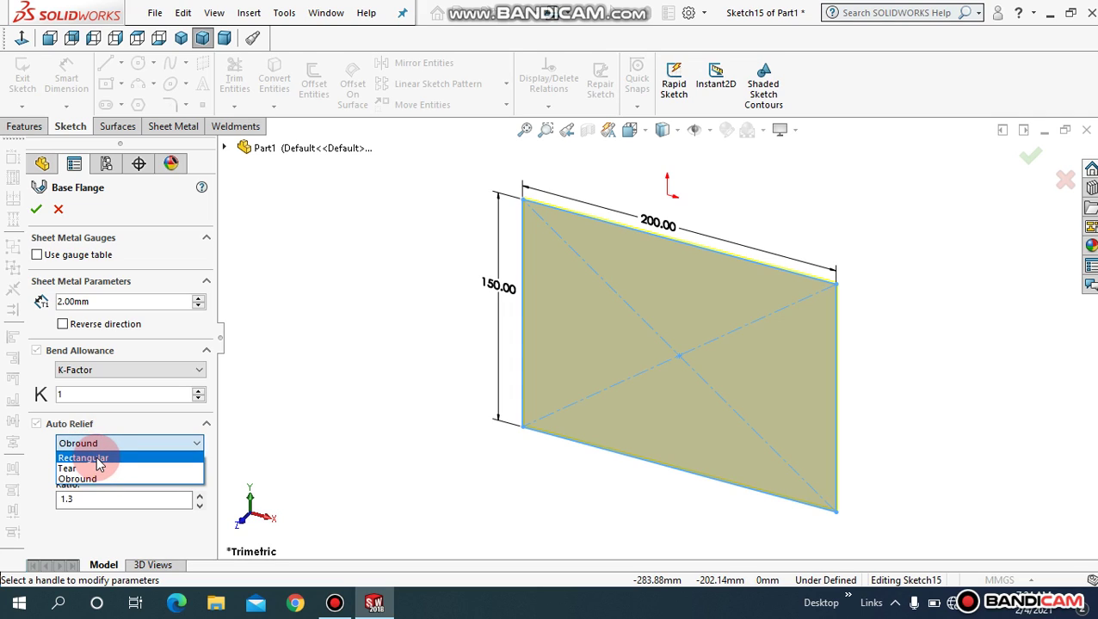
click(76, 457)
double_click(74, 499)
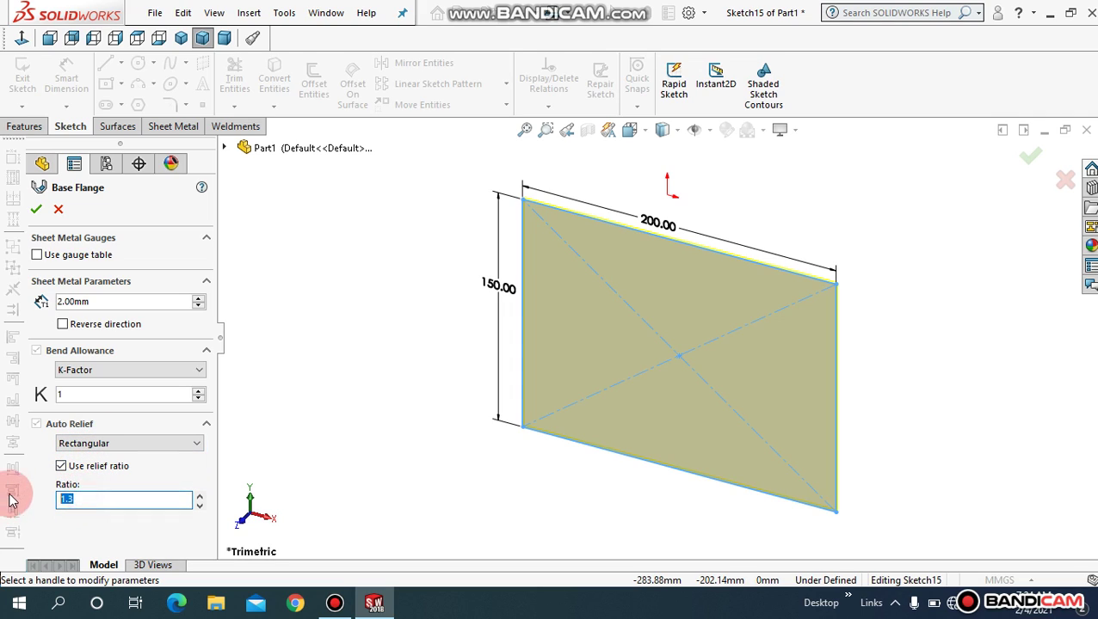
text(1.4)
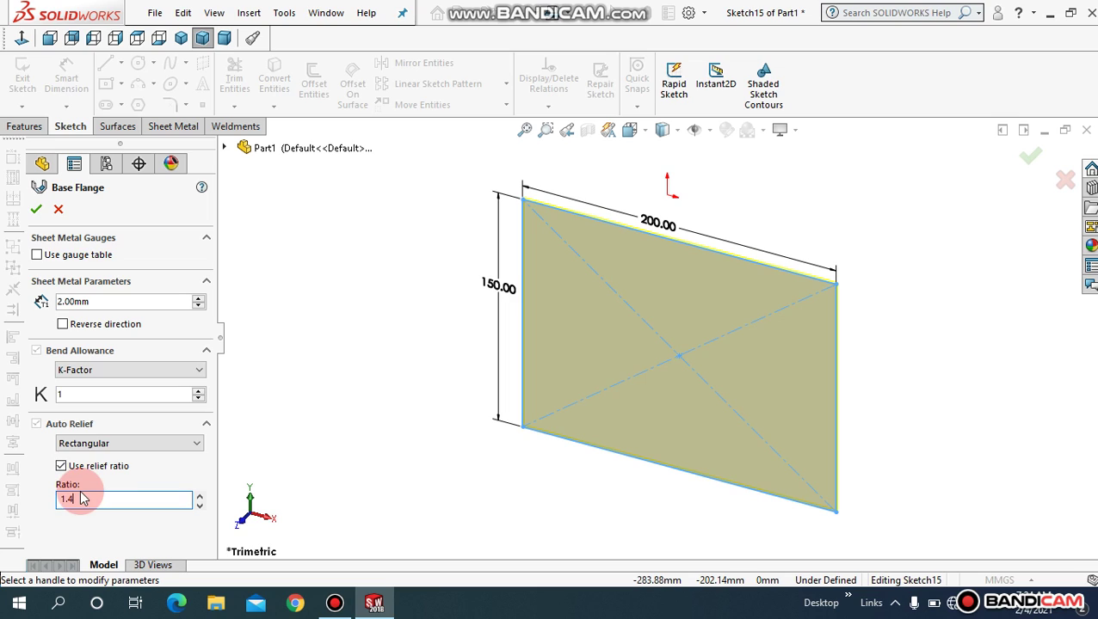
click(36, 209)
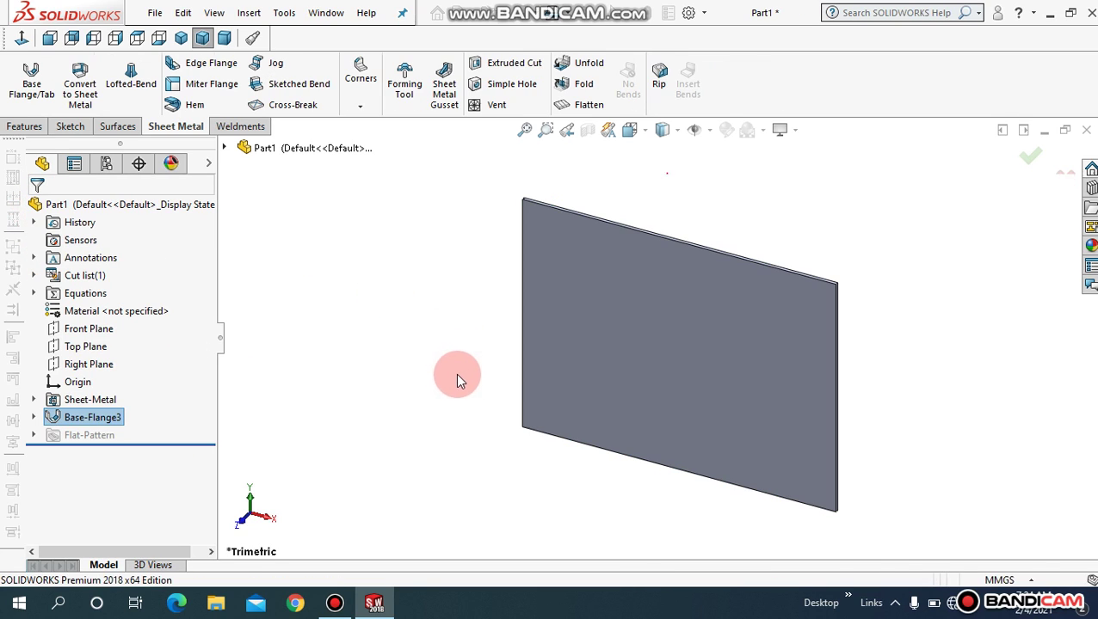
middle_drag(443, 368, 472, 234)
click(522, 131)
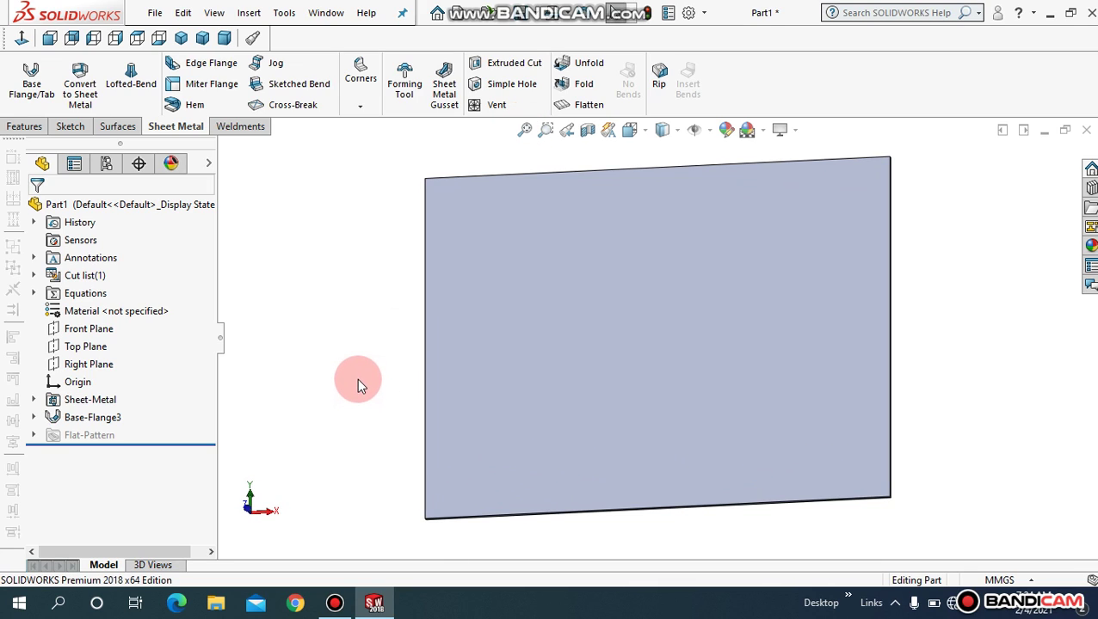
middle_drag(357, 384, 368, 238)
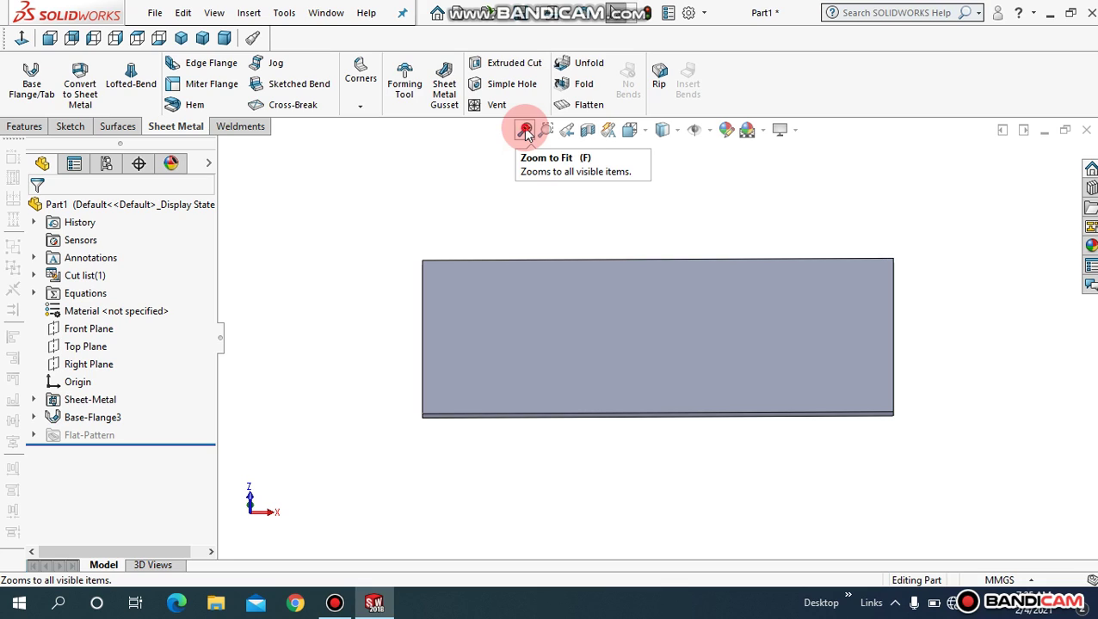
middle_drag(477, 189, 491, 212)
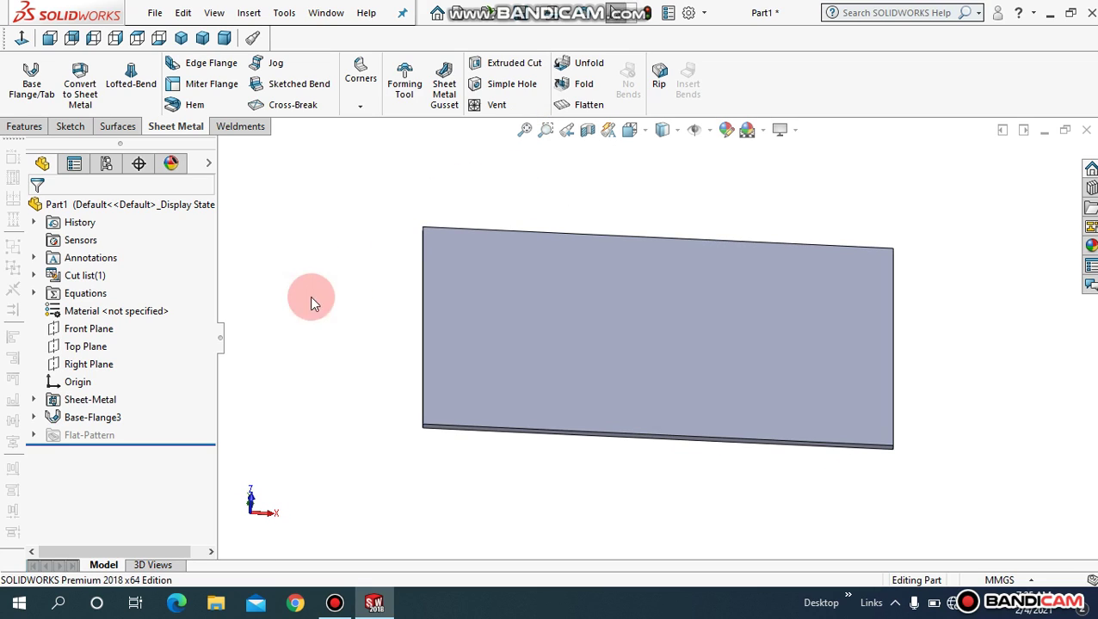
click(107, 418)
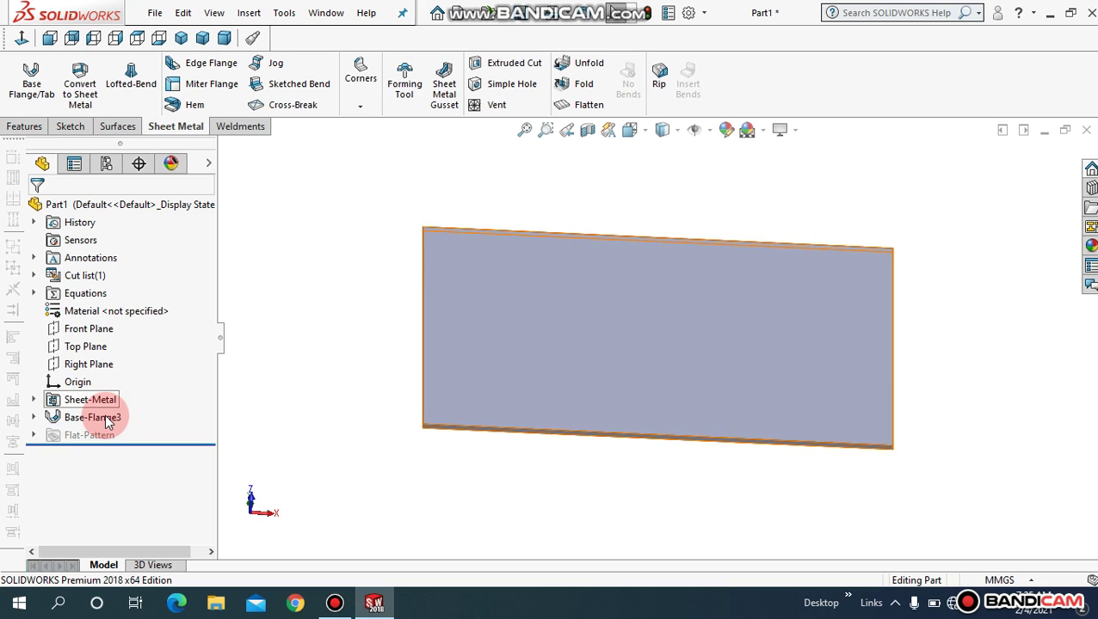
click(108, 419)
Review Base-Flange3 and the sheet-metal parameters, accepting them unchanged.
click(113, 365)
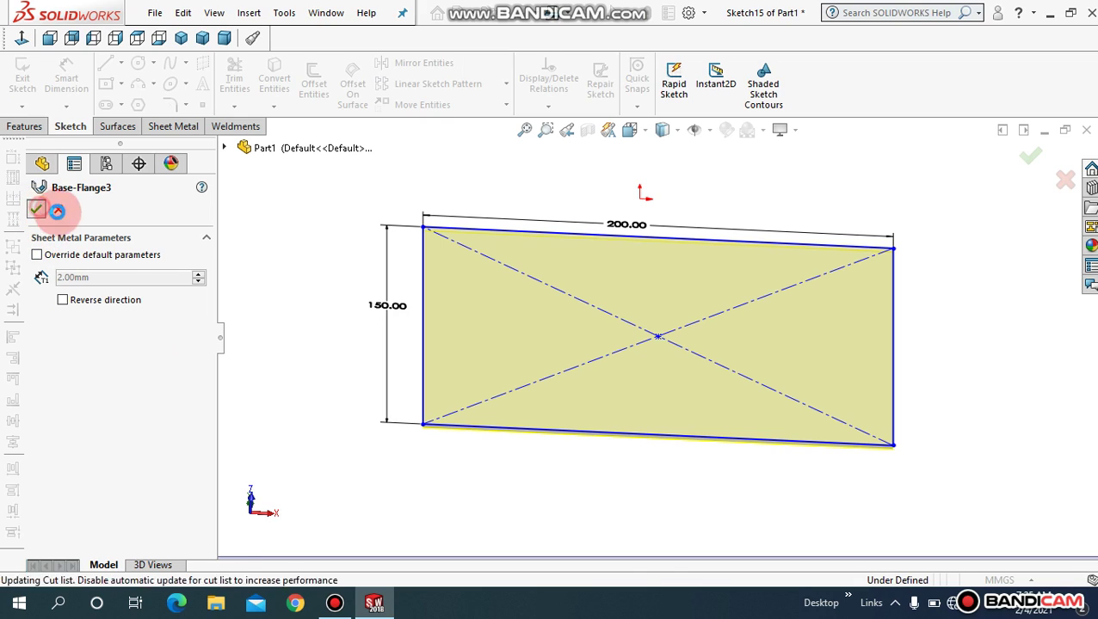
click(90, 400)
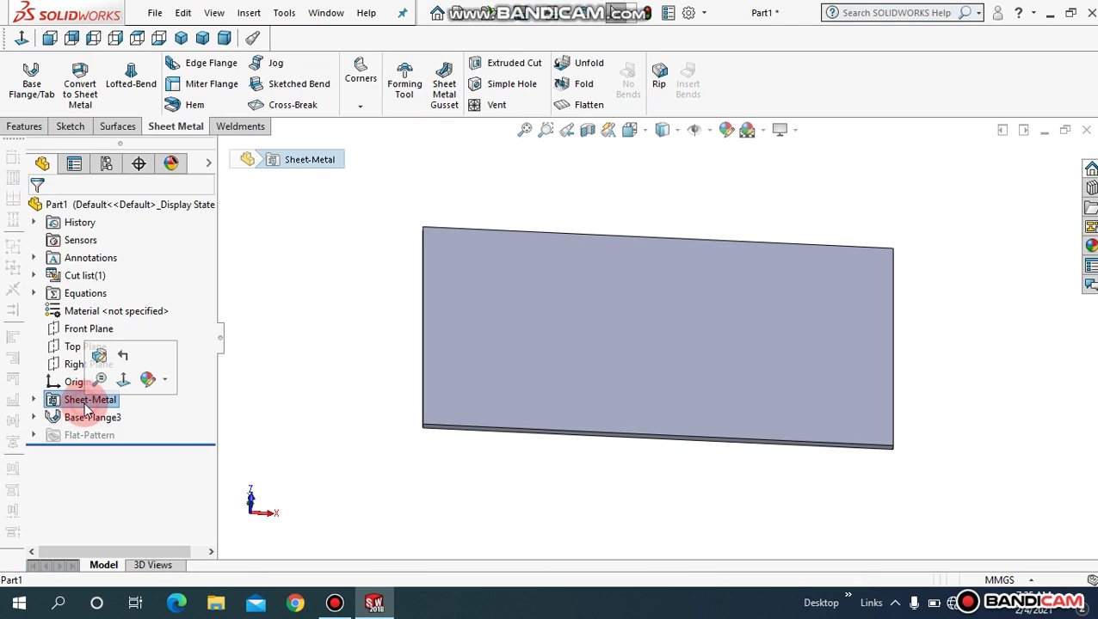
click(99, 355)
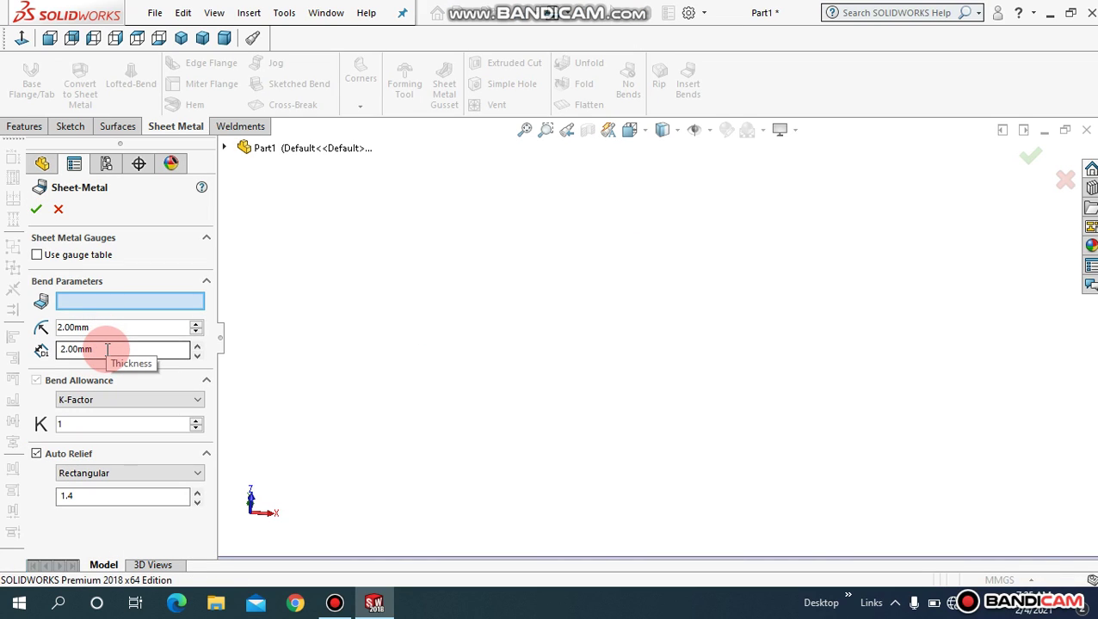
click(36, 209)
Change the Sheet-Metal feature thickness from 2.00 mm to 12 mm.
mouse_move(361, 312)
middle_down()
mouse_move(400, 299)
mouse_move(345, 325)
middle_up()
click(84, 398)
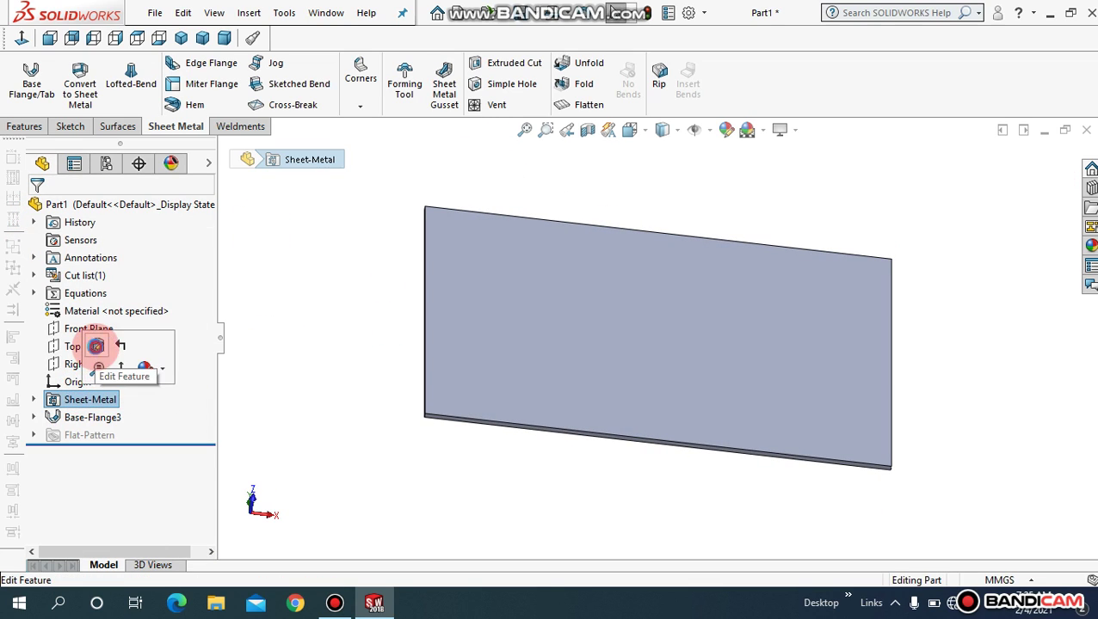
click(97, 346)
double_click(121, 348)
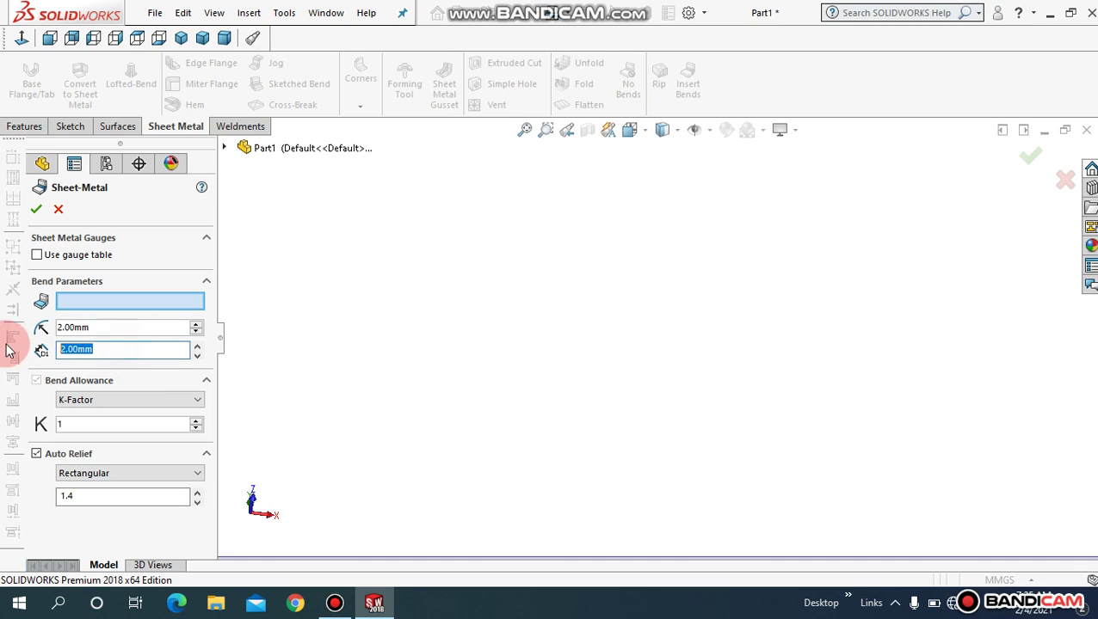
text(12)
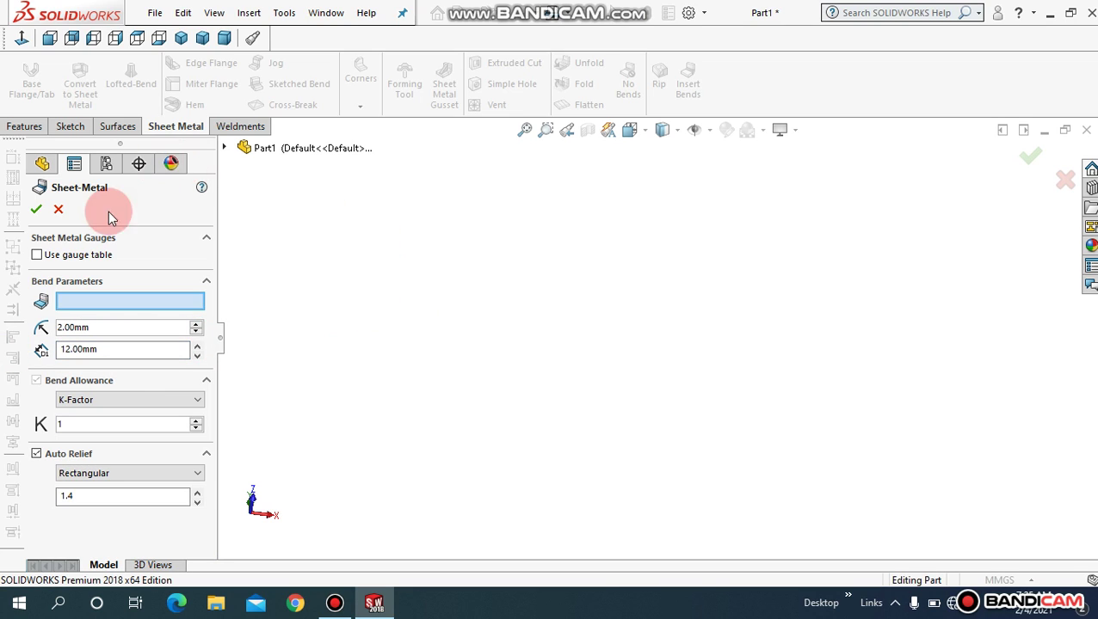
click(36, 209)
middle_drag(362, 332, 513, 165)
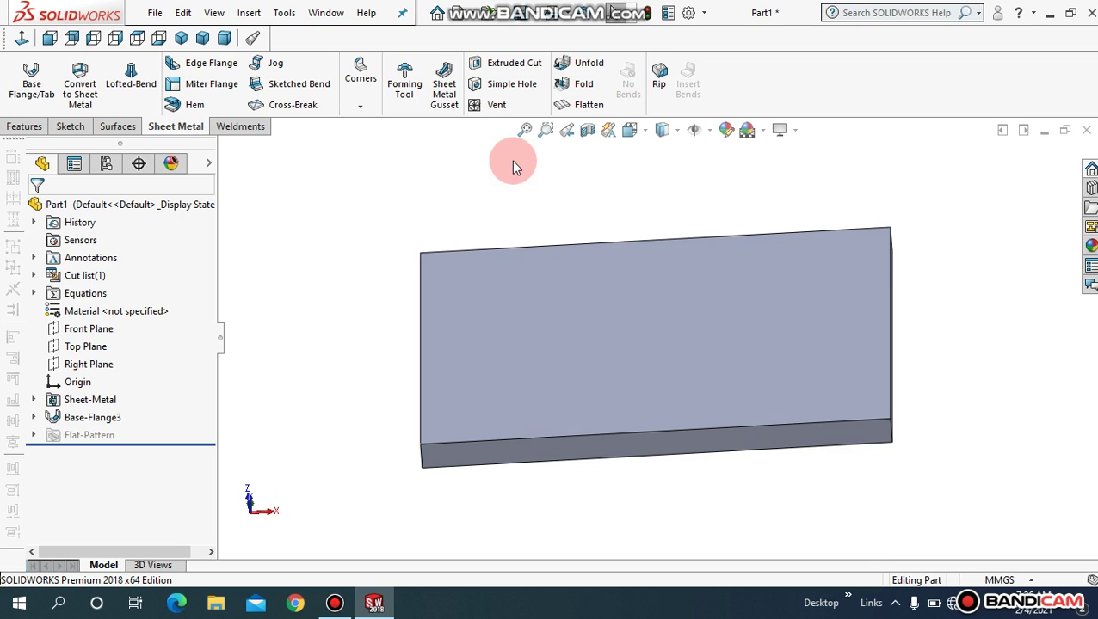
click(515, 128)
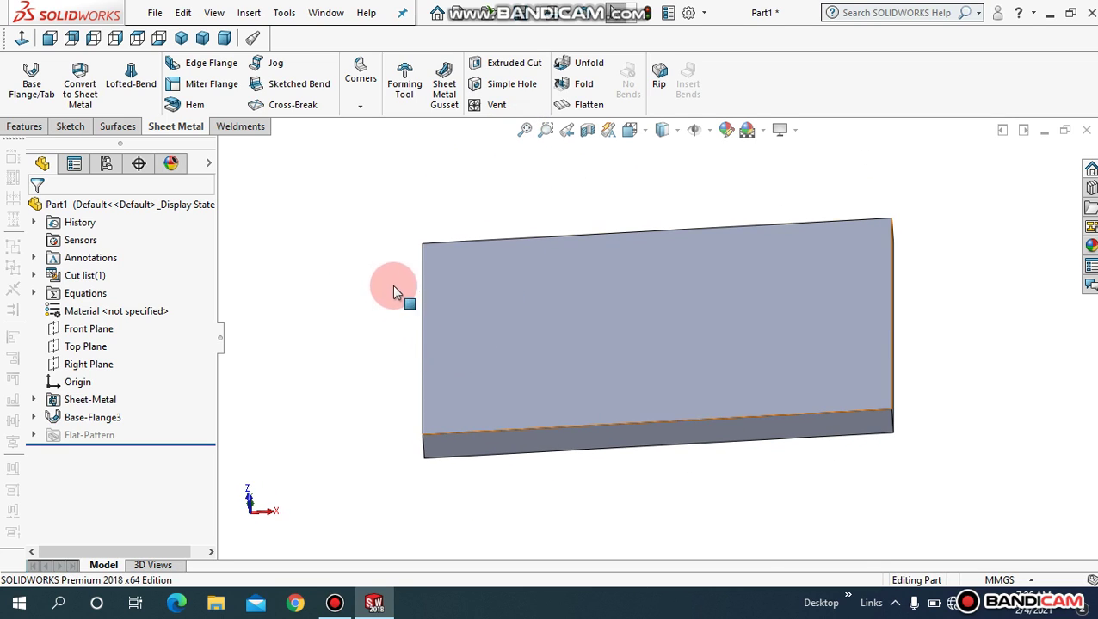
middle_drag(421, 281, 370, 258)
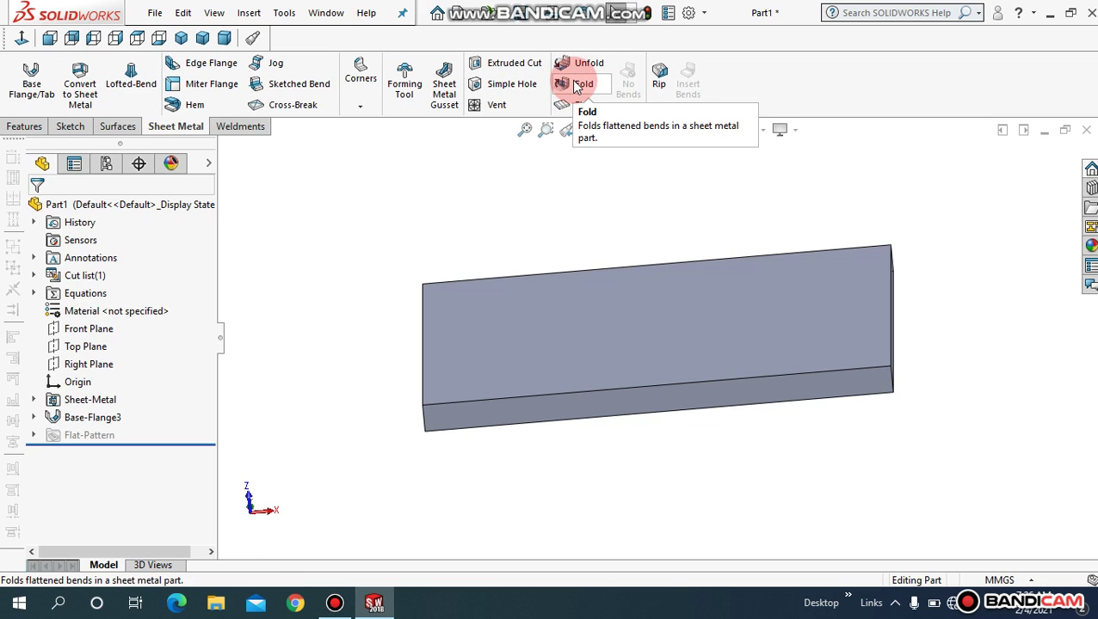
click(527, 131)
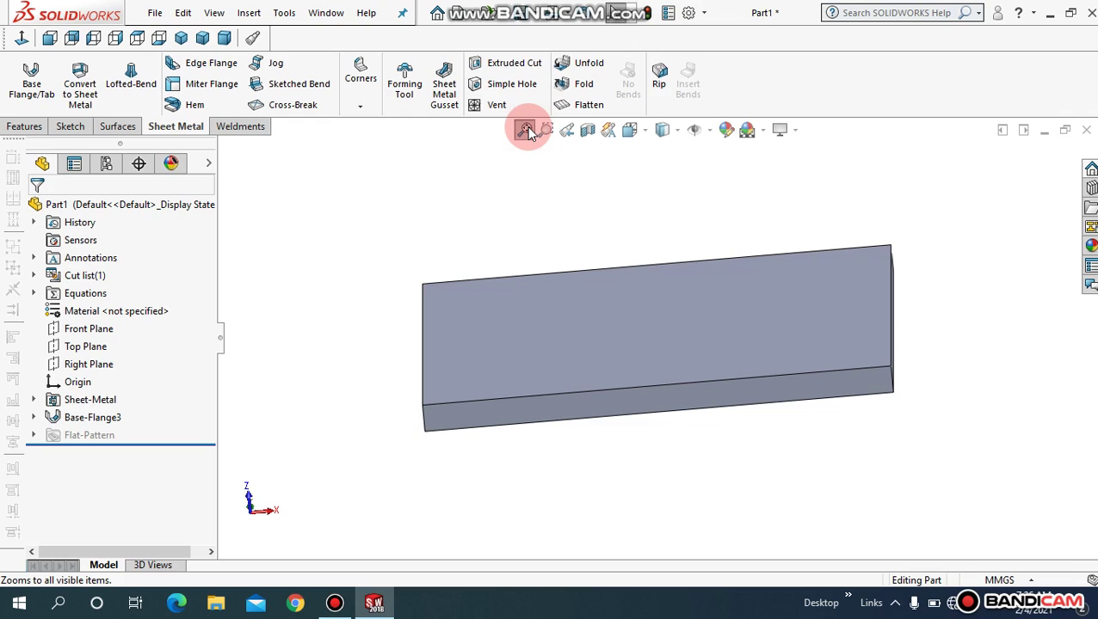